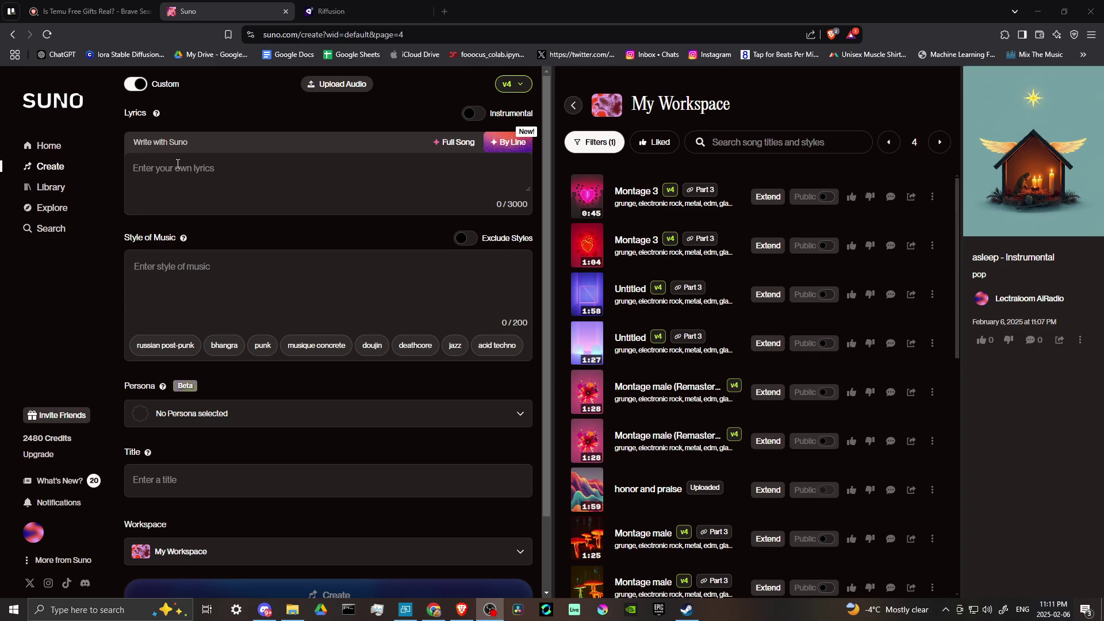
- Toggle the simple/custom form and the instrumental switch, ending in Custom mode with lyrics enabled
left_click(134, 86)
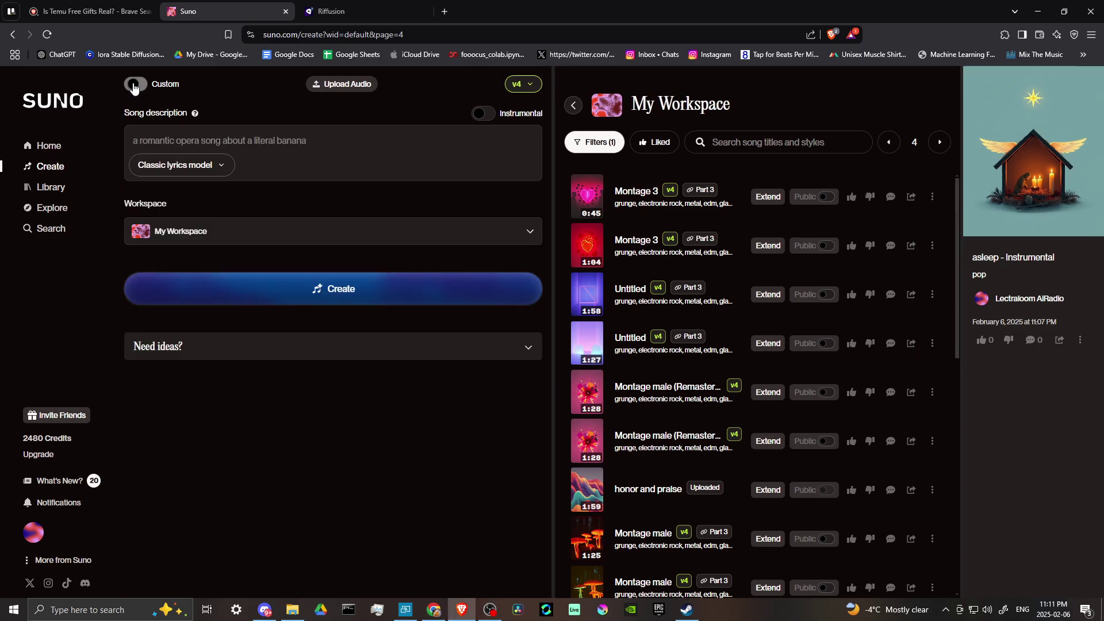
left_click(134, 86)
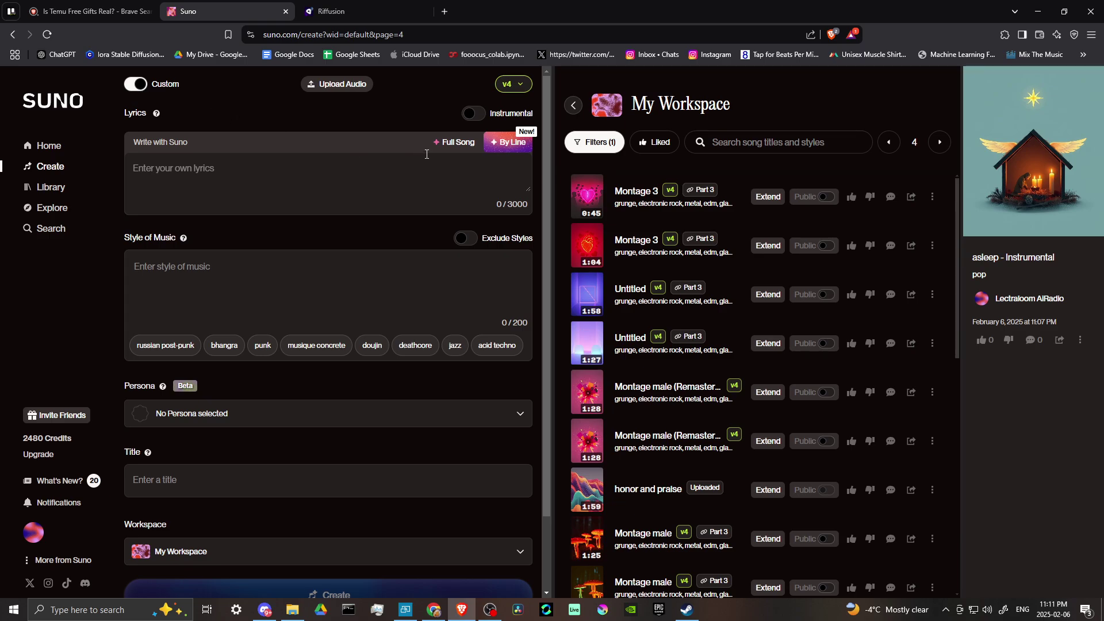
left_click(474, 116)
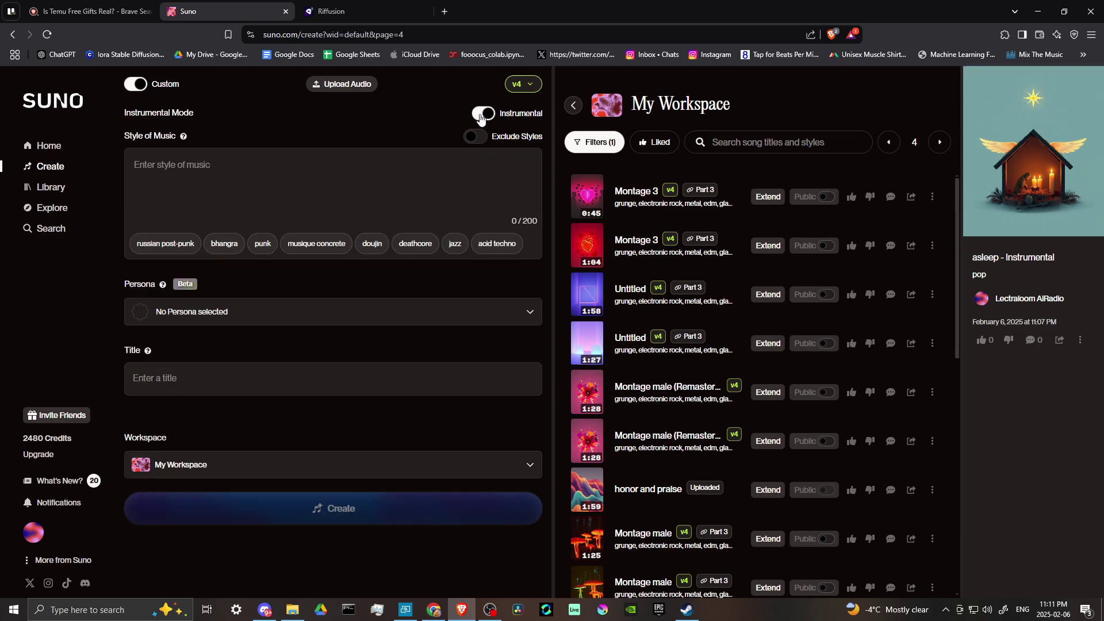
left_click(480, 116)
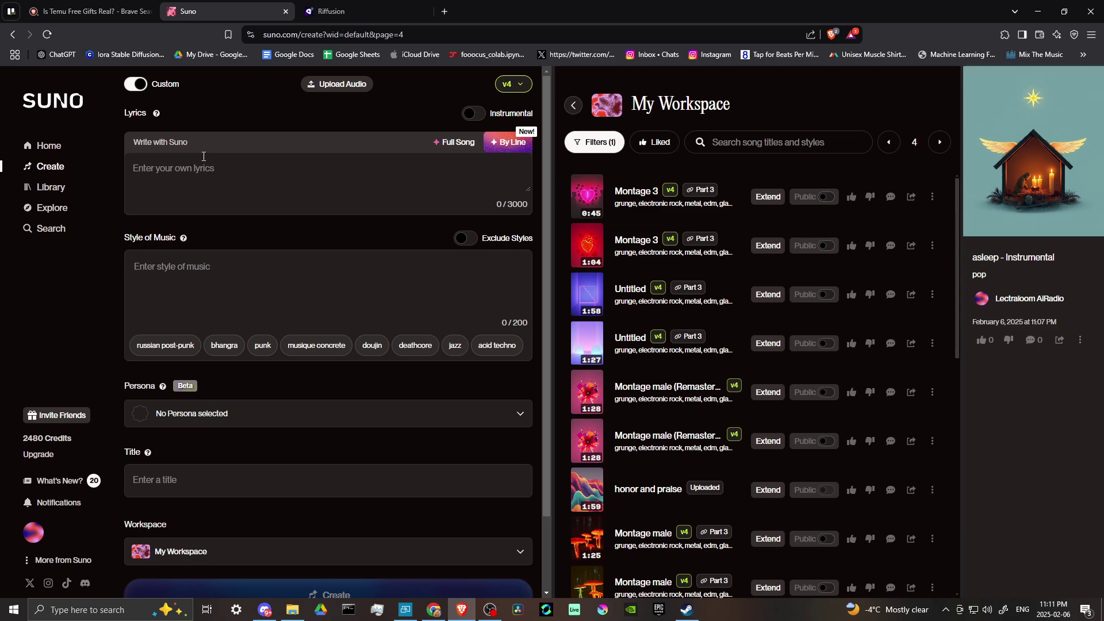
left_click(235, 167)
- Bring up the full-song lyrics generator and enter the prompt 'a love song about kittens'
left_click(444, 147)
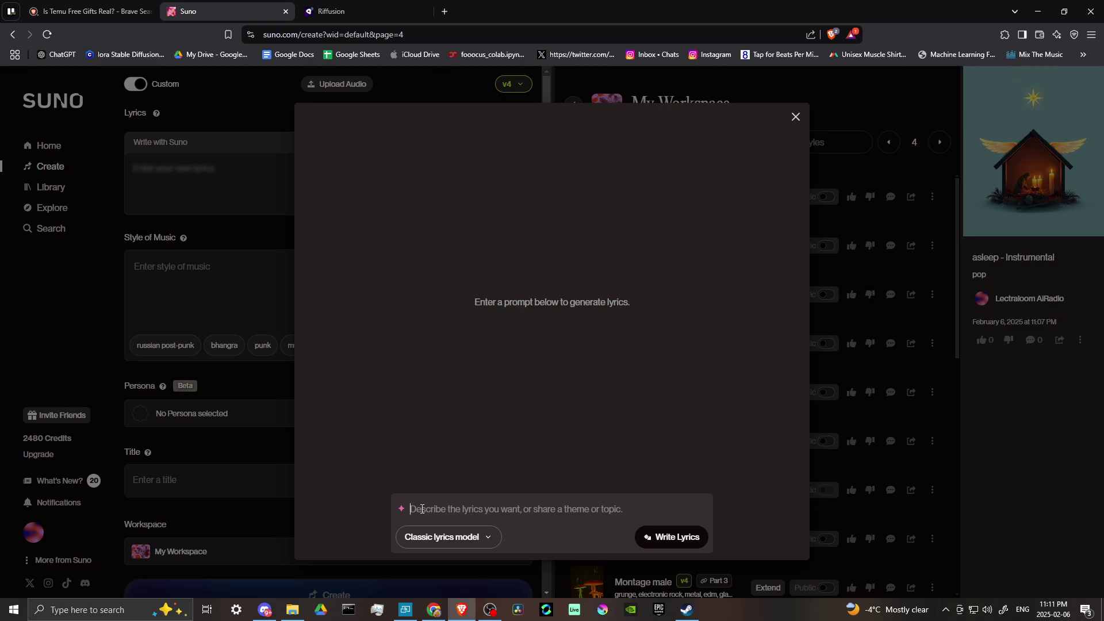
type("a love song aboput")
key("BackSpace")
key("BackSpace")
type("ut kittens")
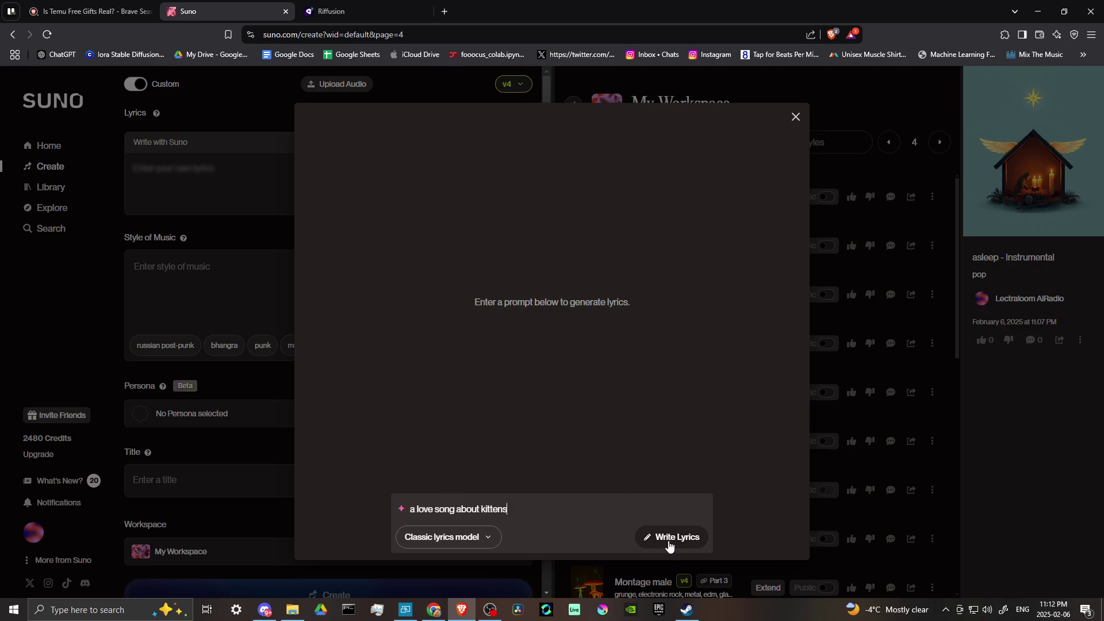
left_click(456, 542)
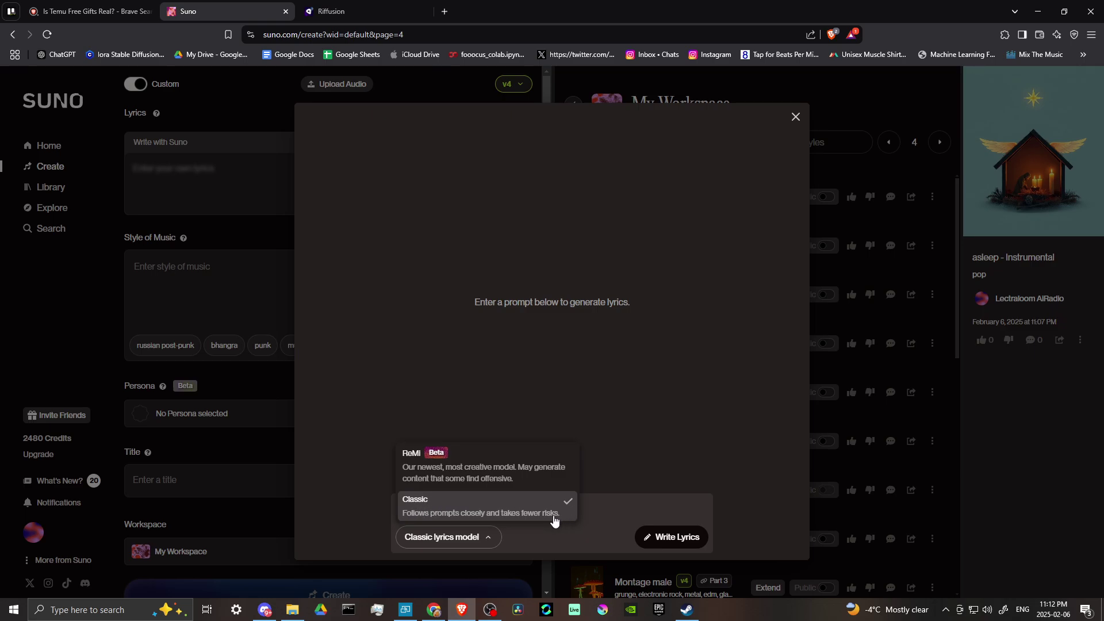
left_click(607, 516)
type("a love song about kittens")
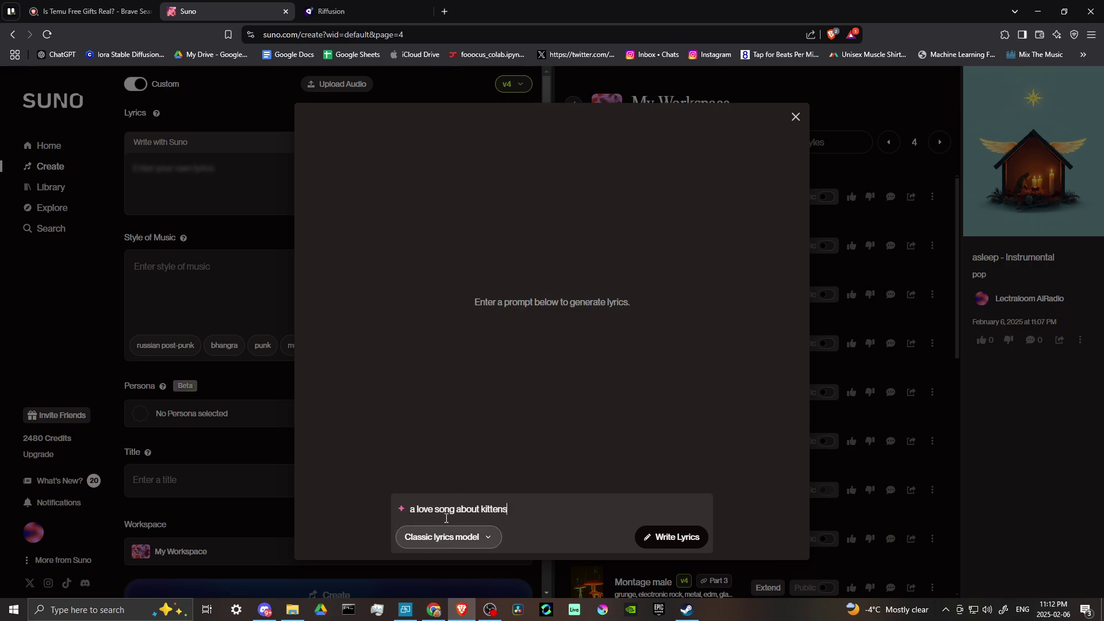
- Generate the two lyric options, Purring Hearts and Purrfect Love, from the kittens prompt
left_click(659, 537)
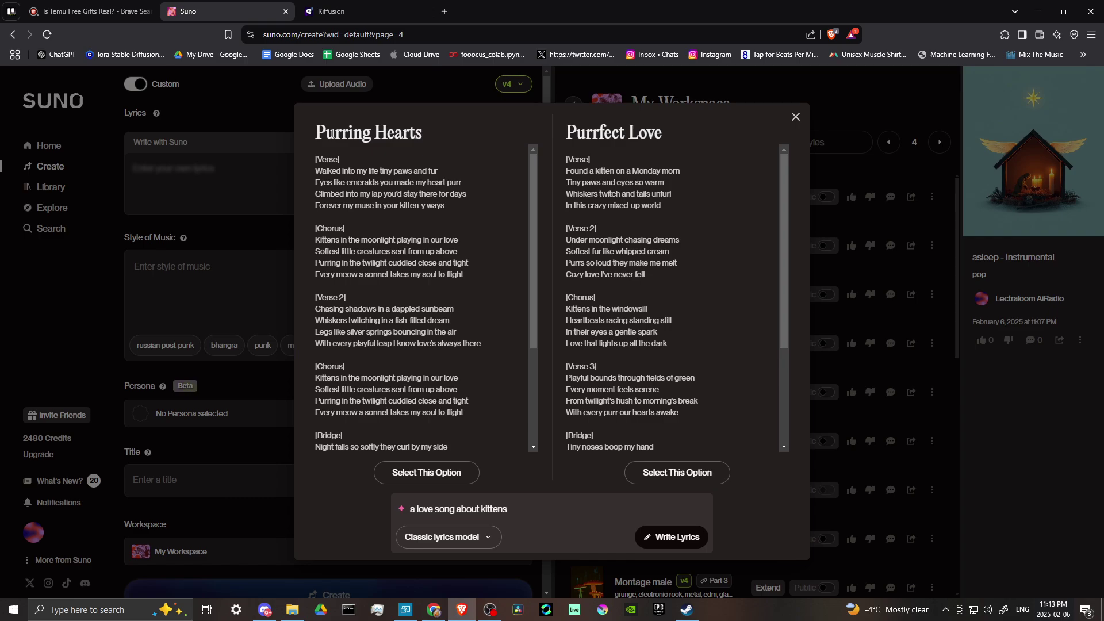
scroll(369, 185, "down", 1)
scroll(369, 185, "down", 1)
scroll(367, 316, "down", 1)
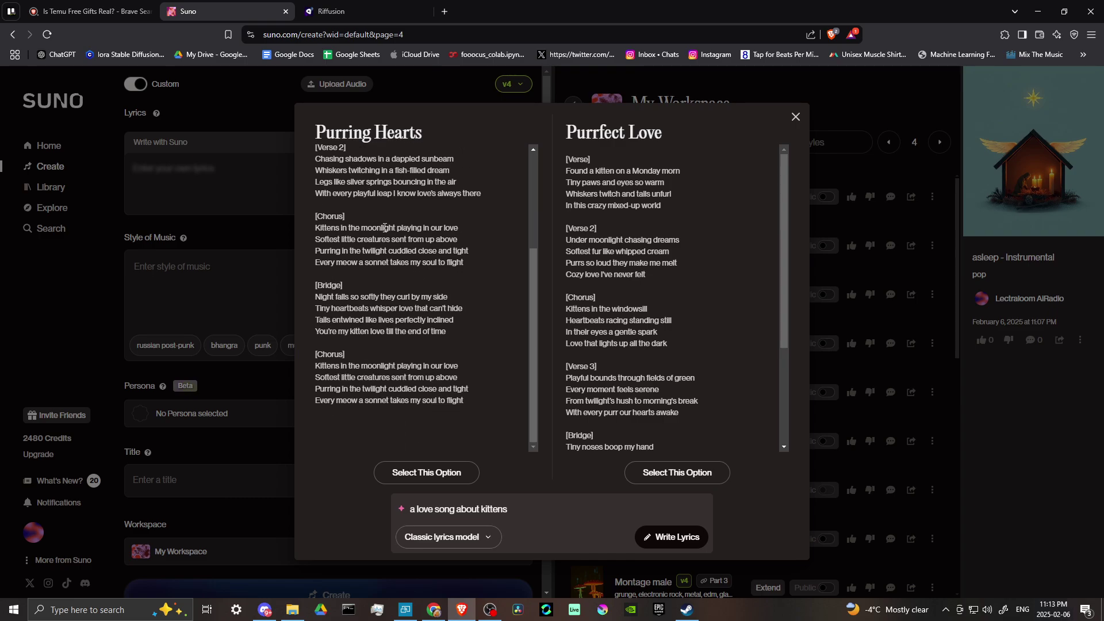
scroll(385, 227, "up", 3)
scroll(627, 261, "down", 3)
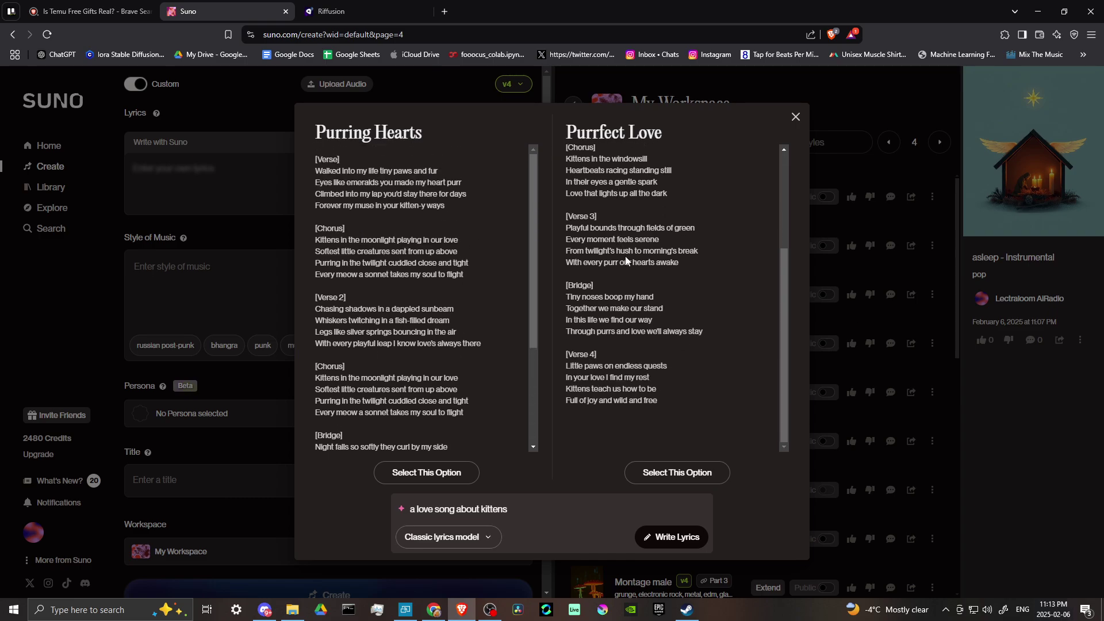
scroll(626, 259, "up", 3)
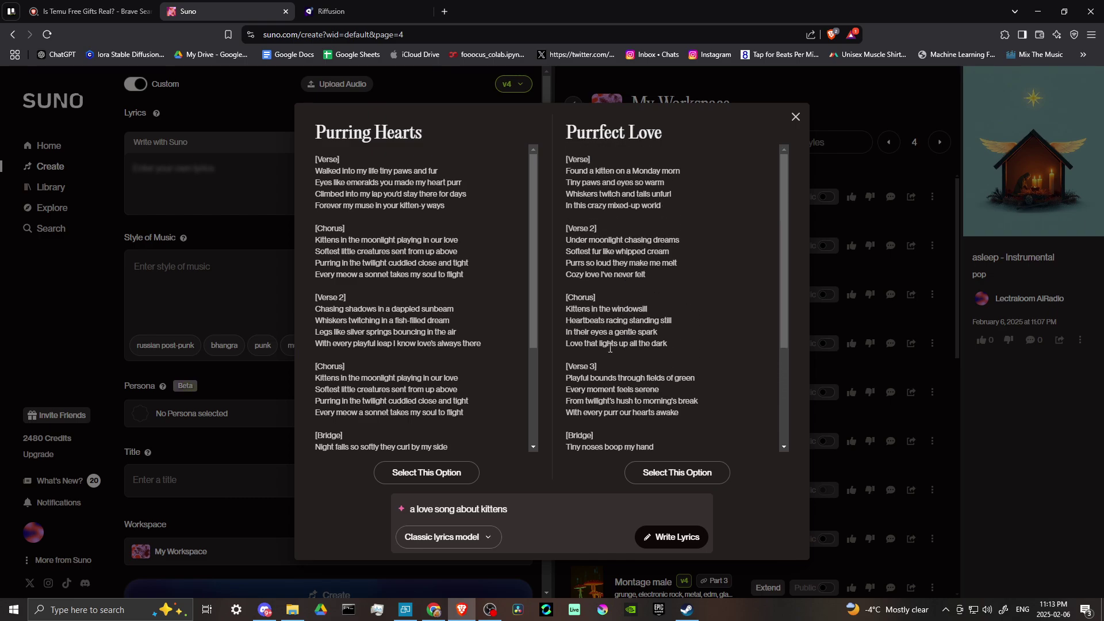
scroll(609, 350, "down", 2)
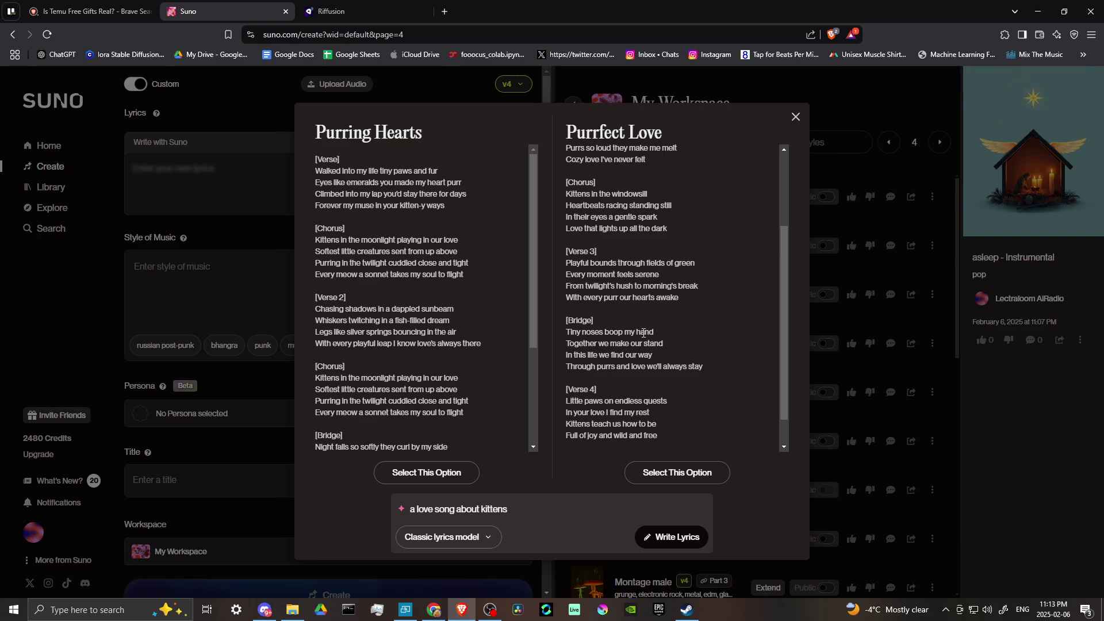
- Select the Purrfect Love option so its verses fill the Lyrics field
left_click(677, 473)
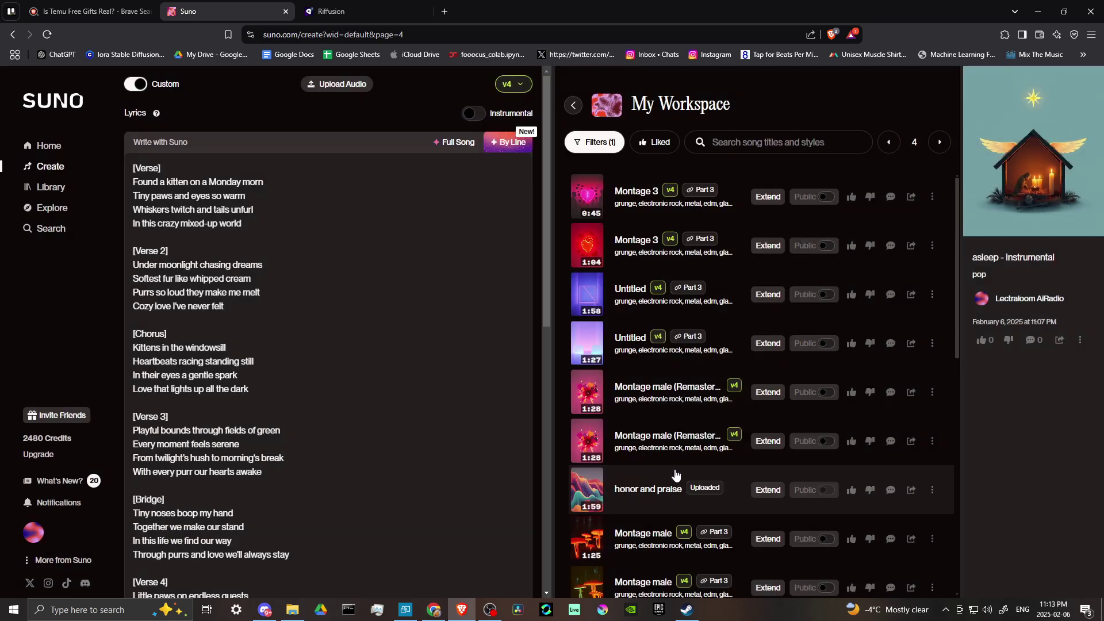
scroll(333, 258, "down", 1)
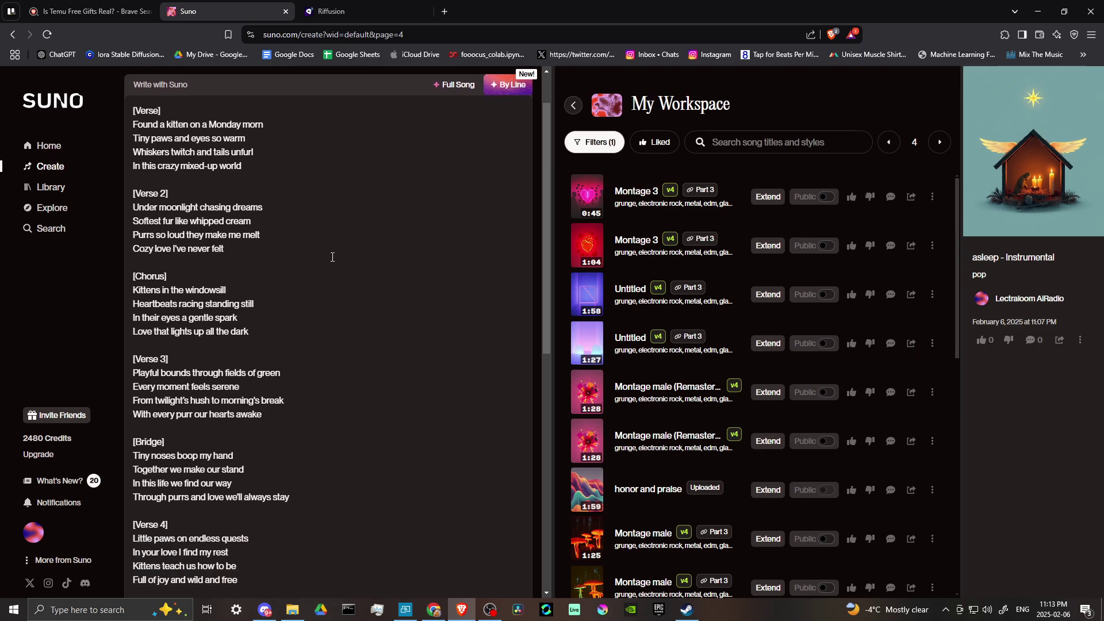
scroll(148, 122, "down", 1)
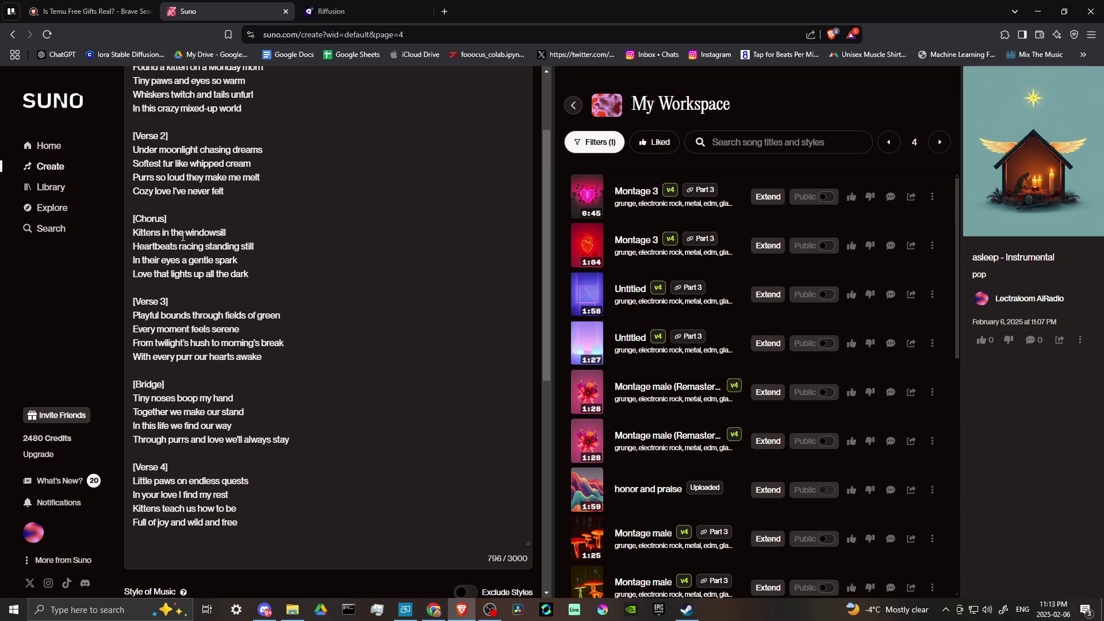
scroll(215, 268, "up", 2)
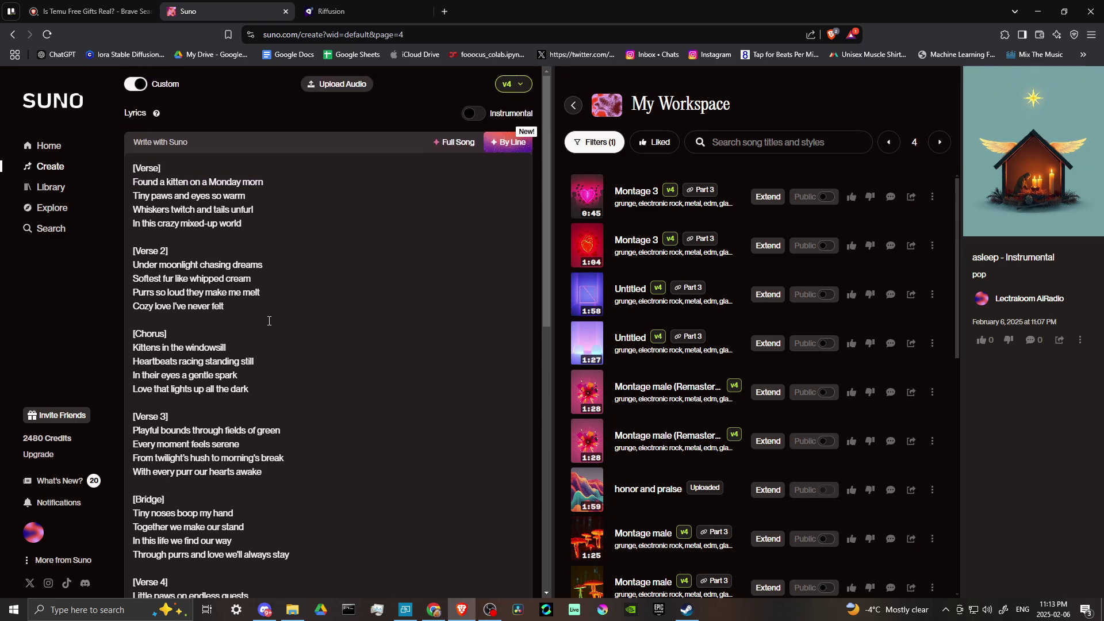
scroll(273, 316, "down", 3)
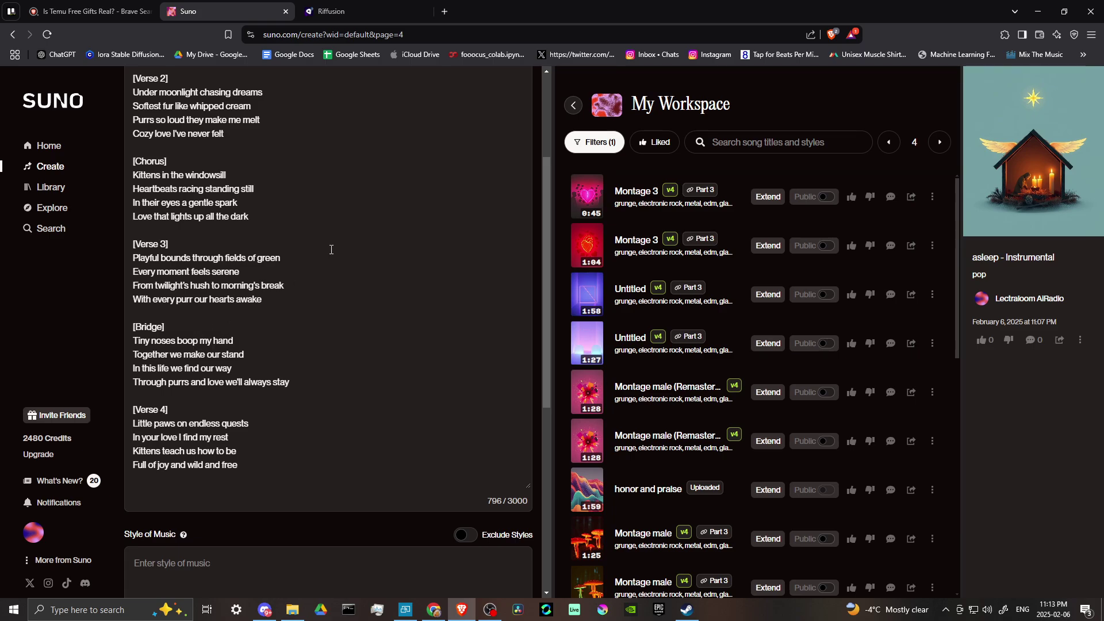
scroll(331, 253, "up", 2)
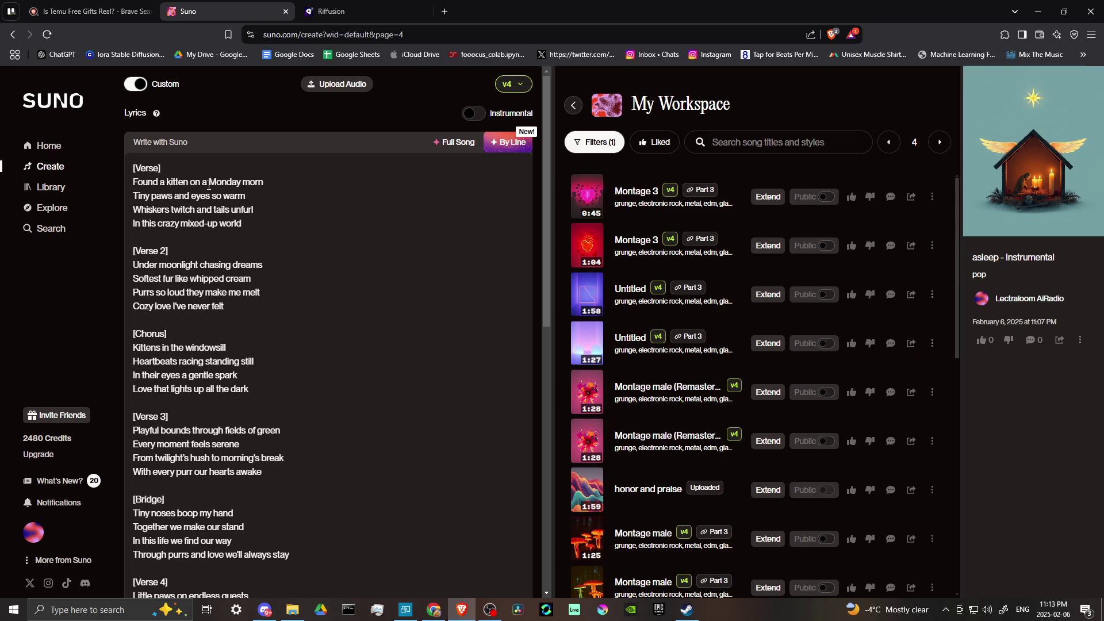
scroll(176, 280, "down", 2)
scroll(173, 285, "up", 1)
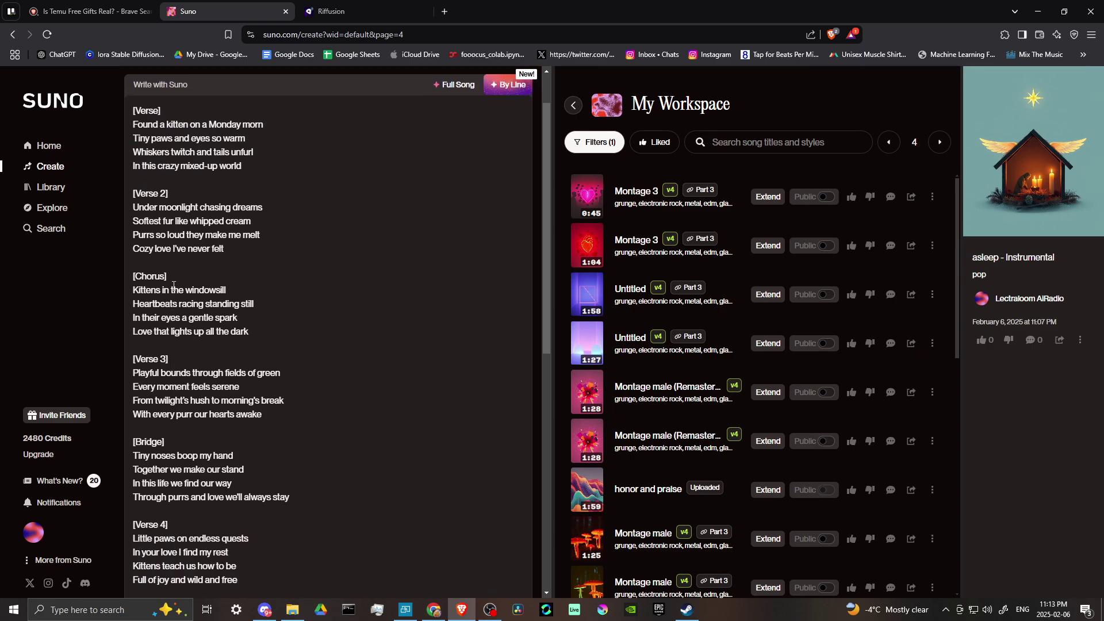
- Erase the chorus line 'Love that lights up all the dark' from the lyrics
left_click(270, 333)
key("BackSpace")
key("BackSpace")
key("BackSpace")
key("BackSpace")
key("BackSpace")
key("BackSpace")
key("BackSpace")
key("BackSpace")
key("BackSpace")
key("BackSpace")
key("BackSpace")
key("BackSpace")
key("BackSpace")
key("BackSpace")
key("BackSpace")
key("BackSpace")
key("BackSpace")
key("BackSpace")
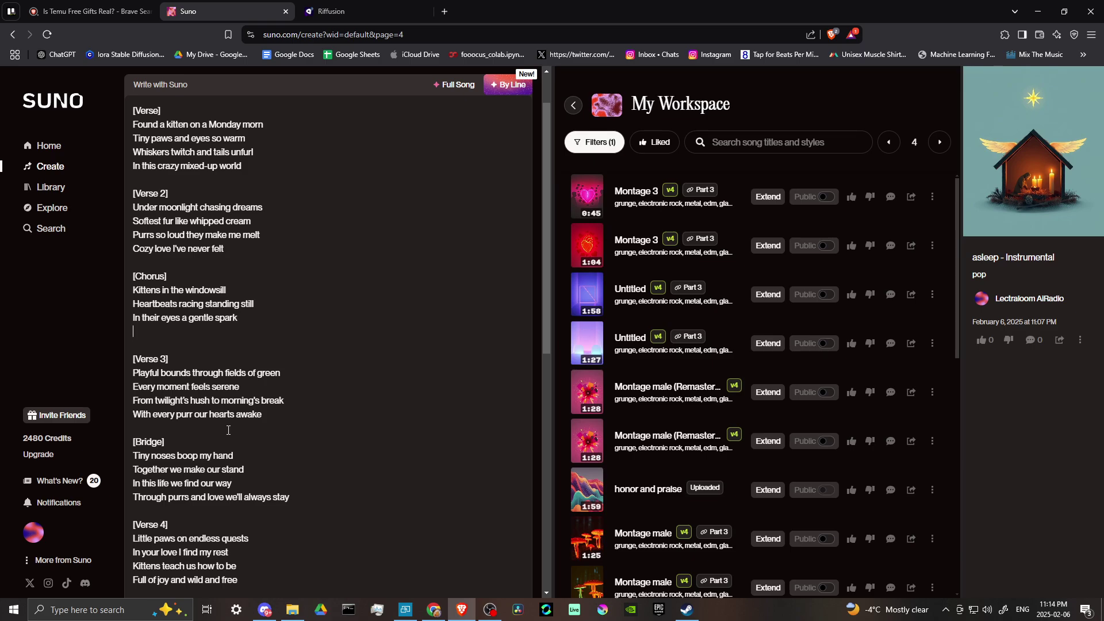
scroll(257, 376, "down", 2)
scroll(263, 386, "up", 1)
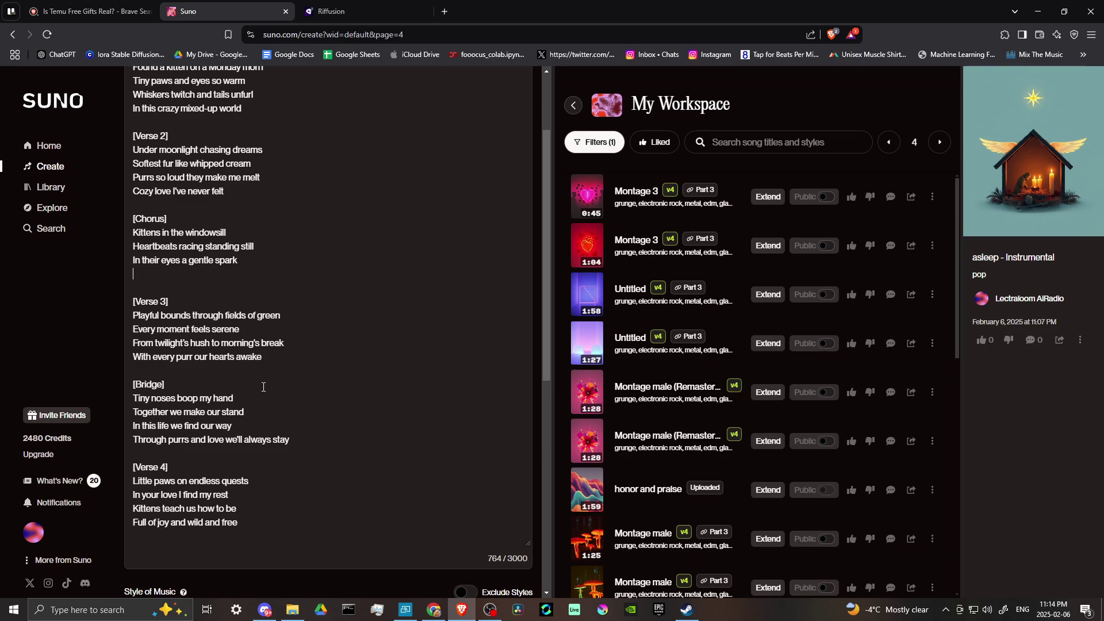
scroll(263, 386, "up", 2)
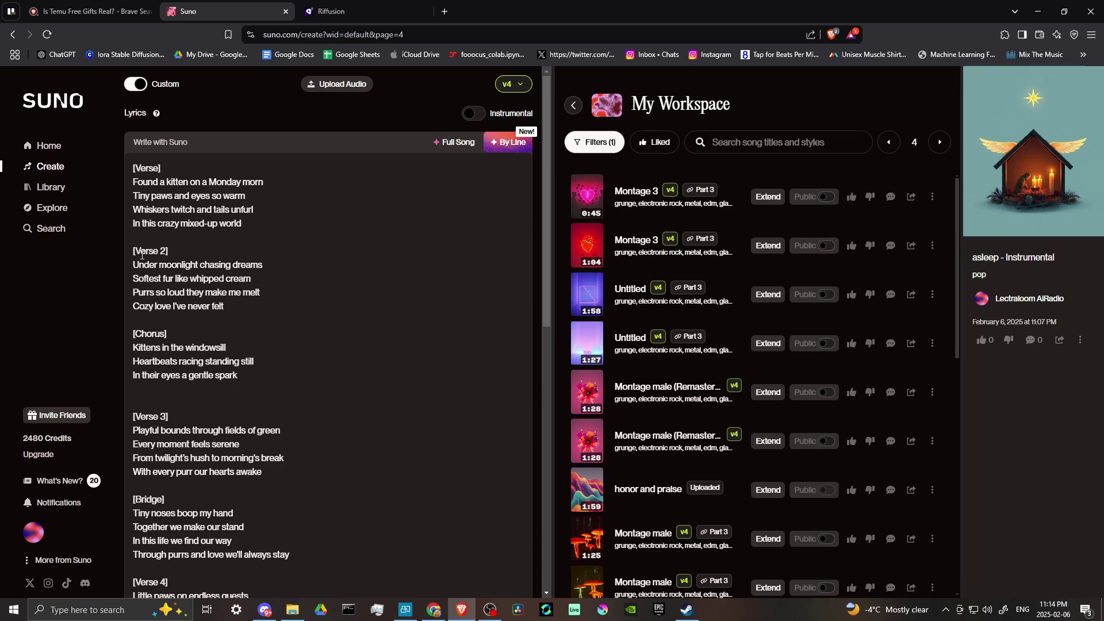
scroll(235, 382, "down", 1)
scroll(172, 345, "down", 2)
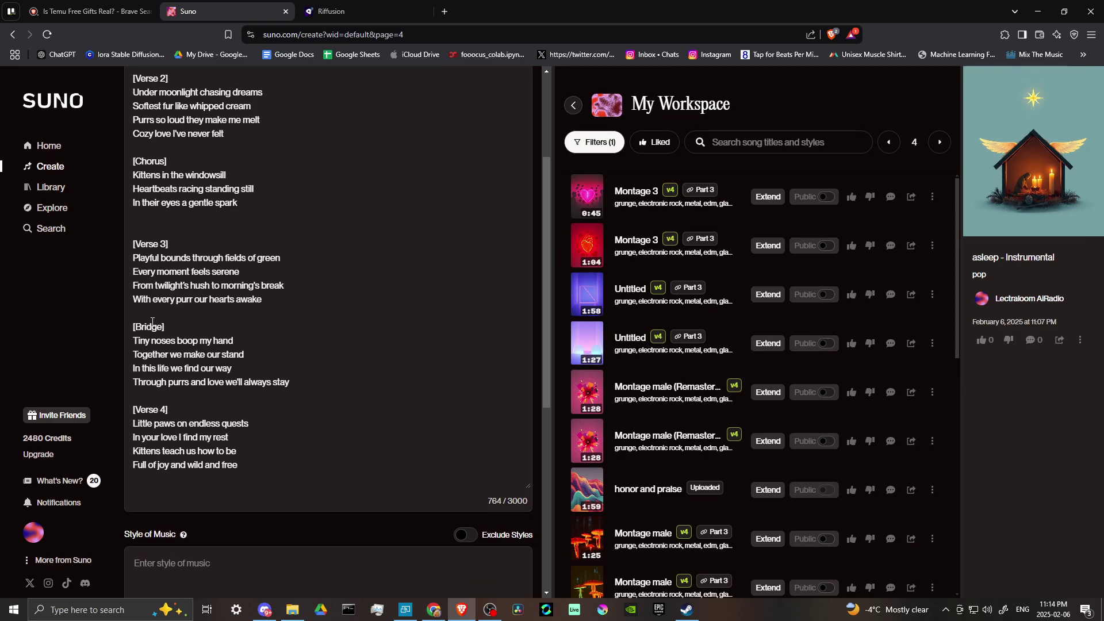
scroll(260, 285, "up", 2)
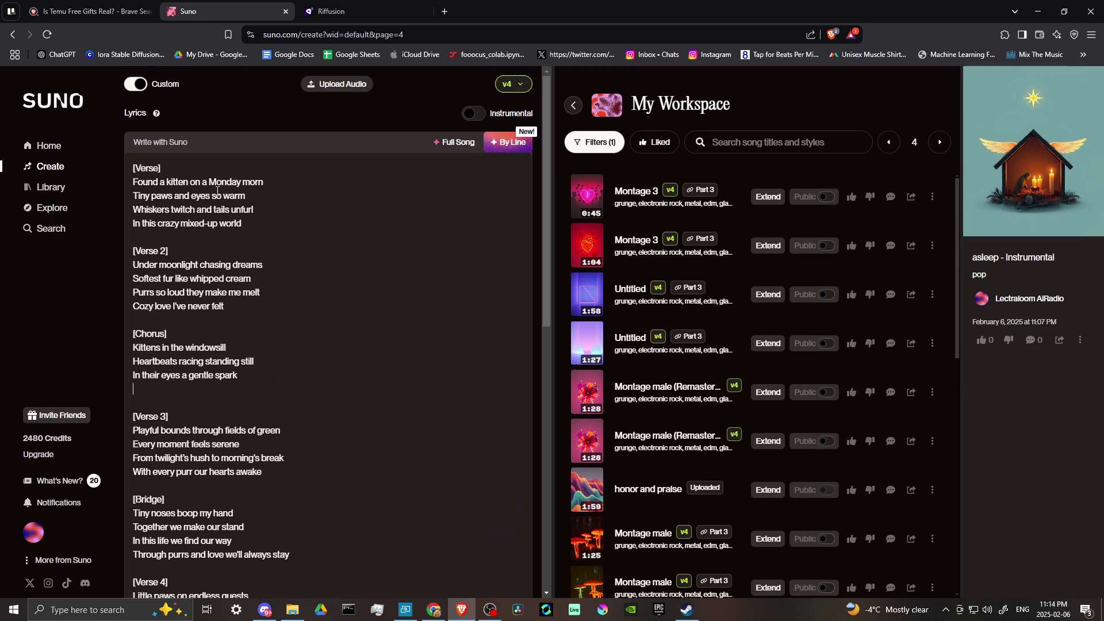